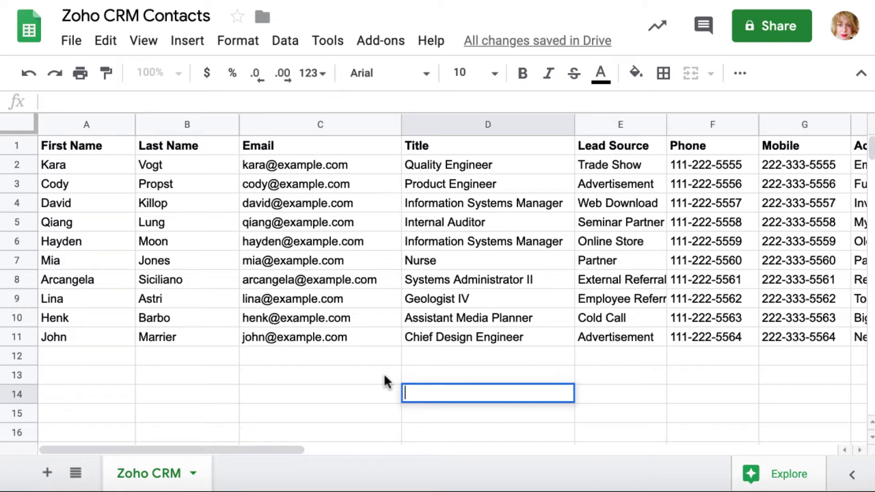
- Review the contact columns and download the current sheet as a CSV file
key(Up)
key(Up)
key(Right)
key(Right)
key(Right)
key(Right)
key(Right)
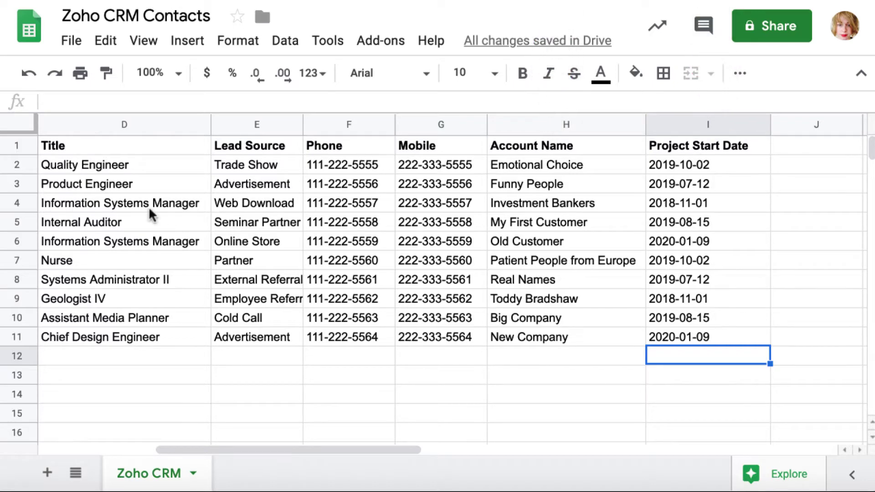
click(72, 40)
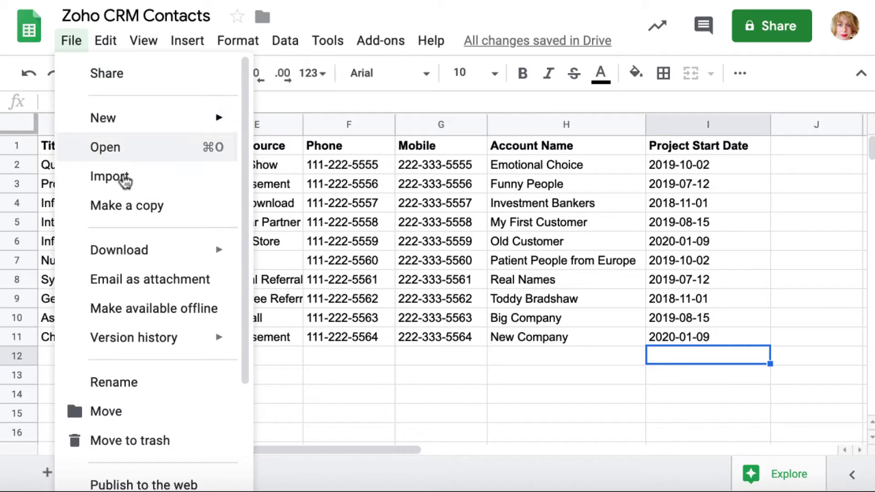
mouse_move(141, 252)
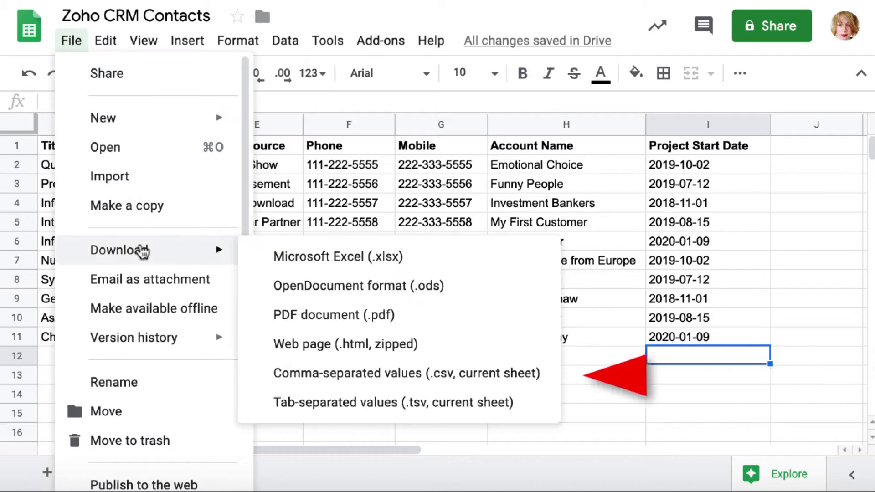
click(321, 387)
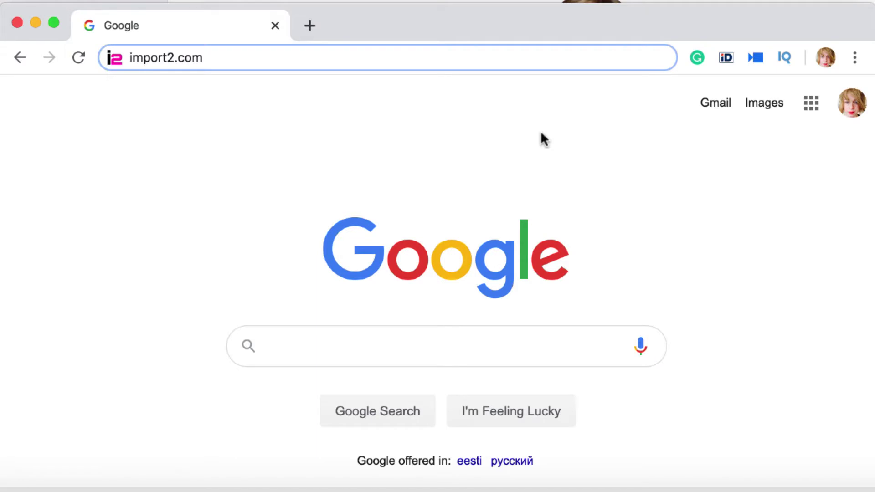
- Go to import2.com and start a free trial sign-up
click(387, 56)
key(Return)
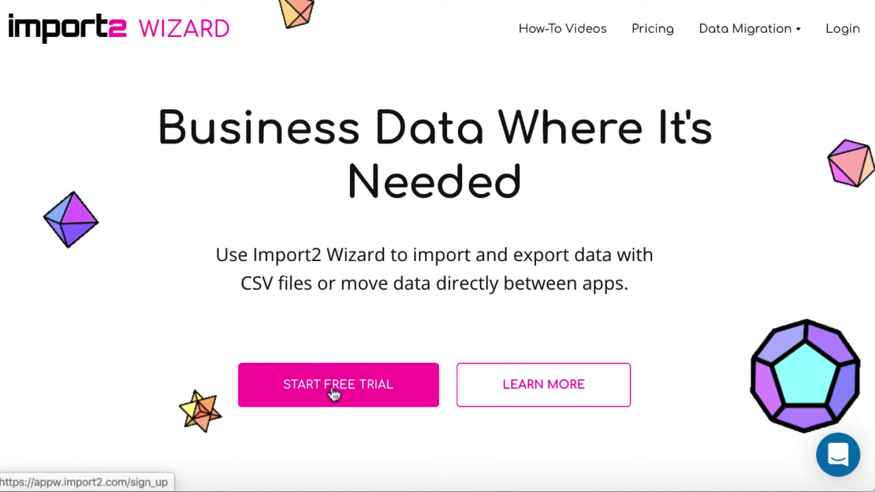
click(334, 392)
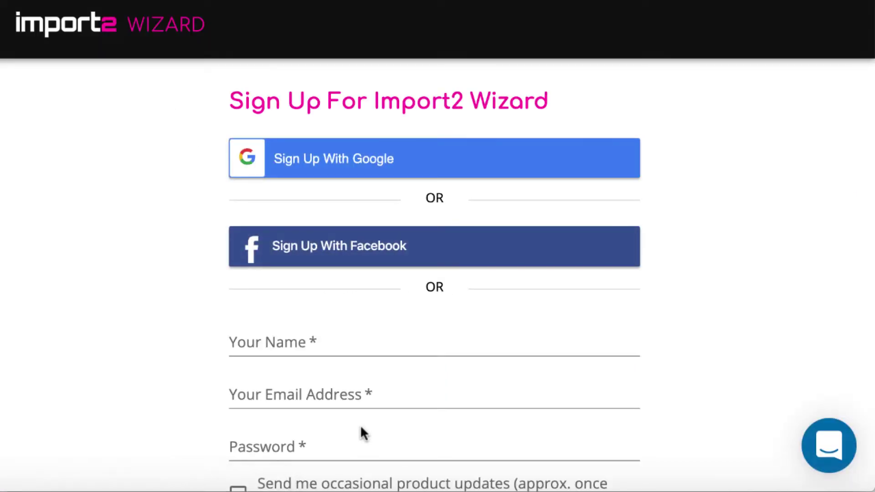
scroll(777, 395, down, 3)
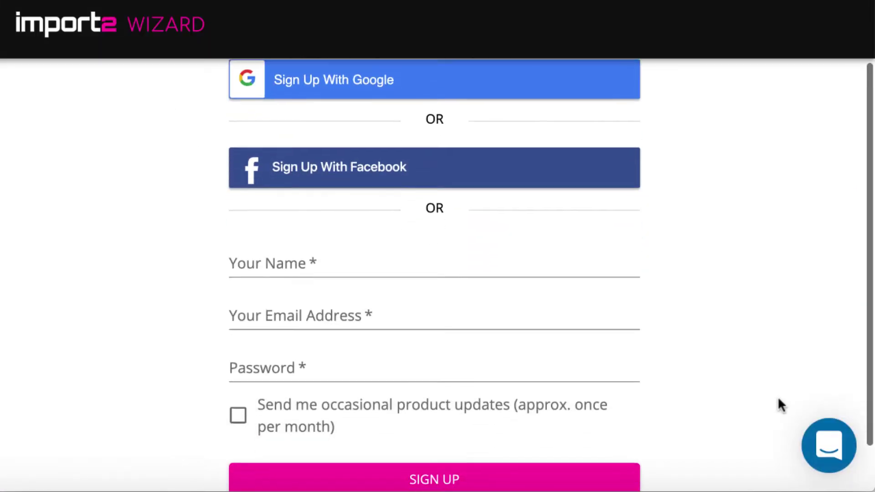
- Enter the user's name, e-mail and password, opt in to product updates, and sign up
click(424, 216)
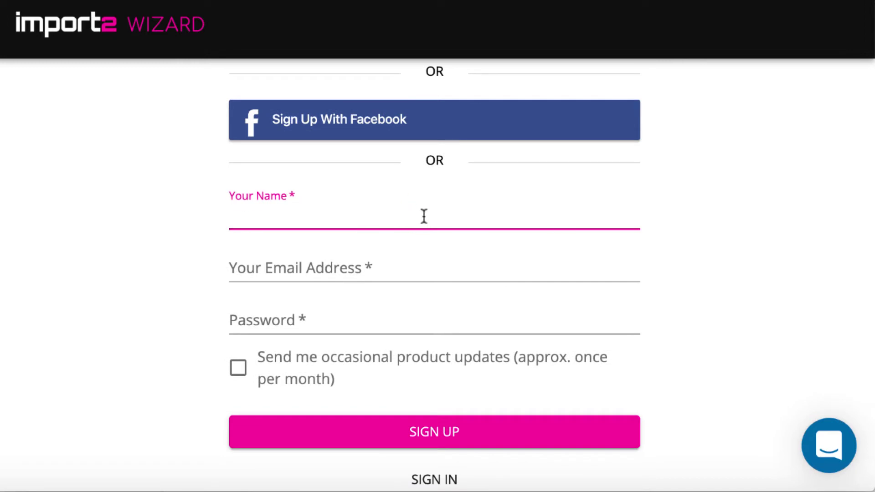
text(JANA)
click(399, 273)
click(373, 318)
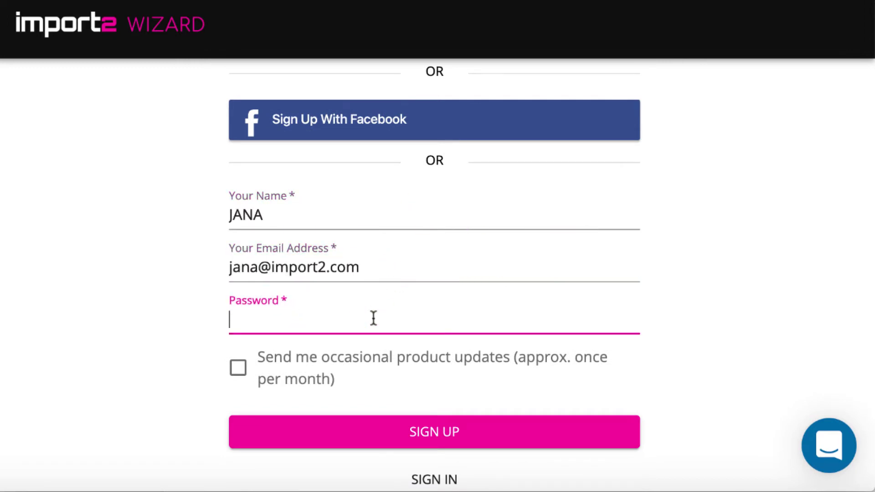
click(238, 367)
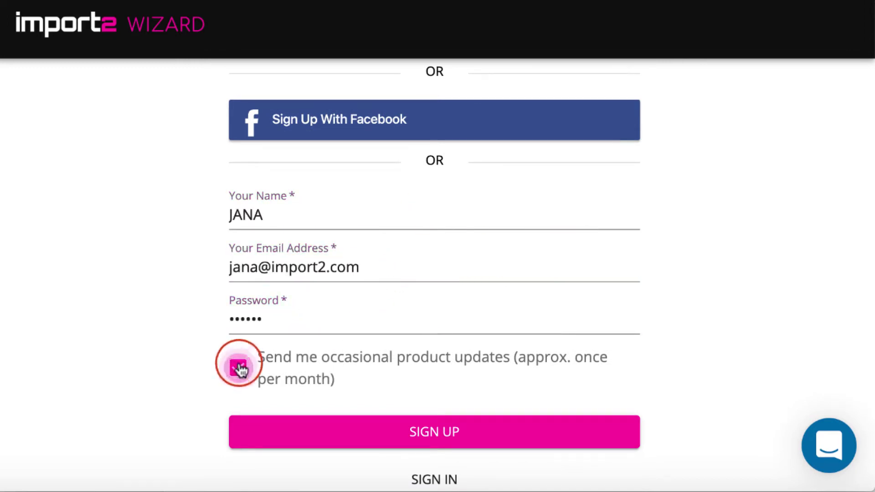
click(408, 432)
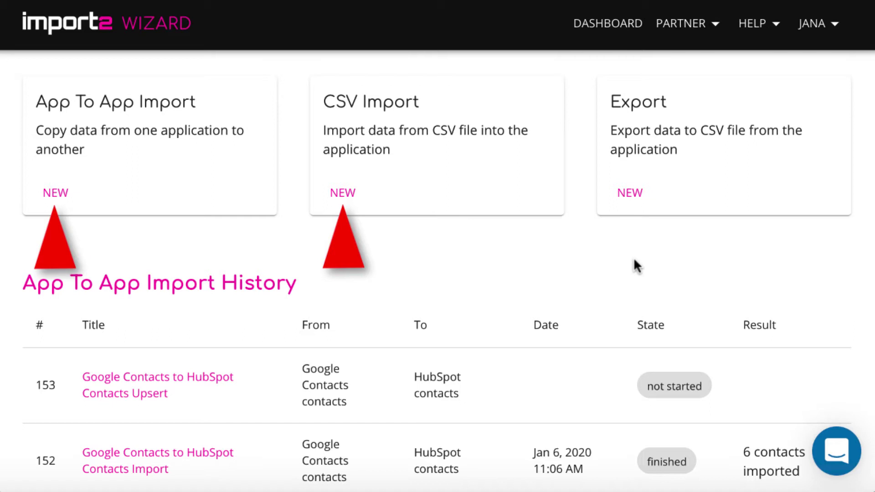
- Start a new CSV import and open the destination app list
click(349, 196)
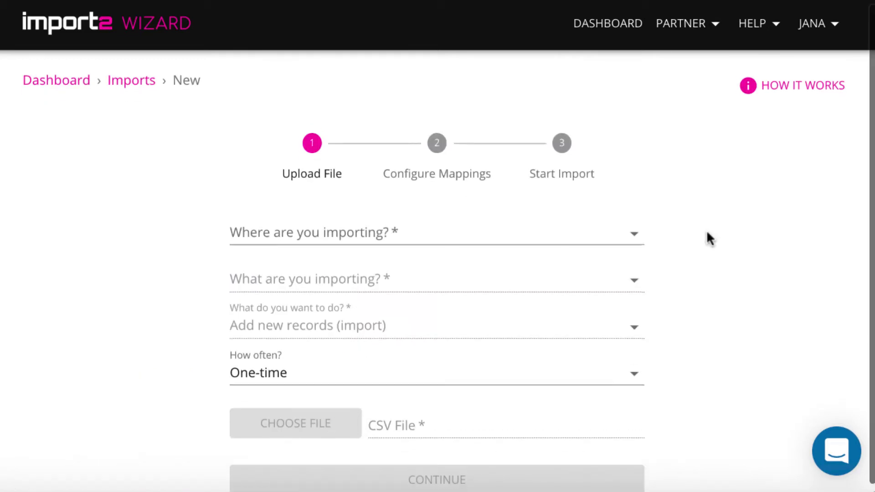
click(636, 231)
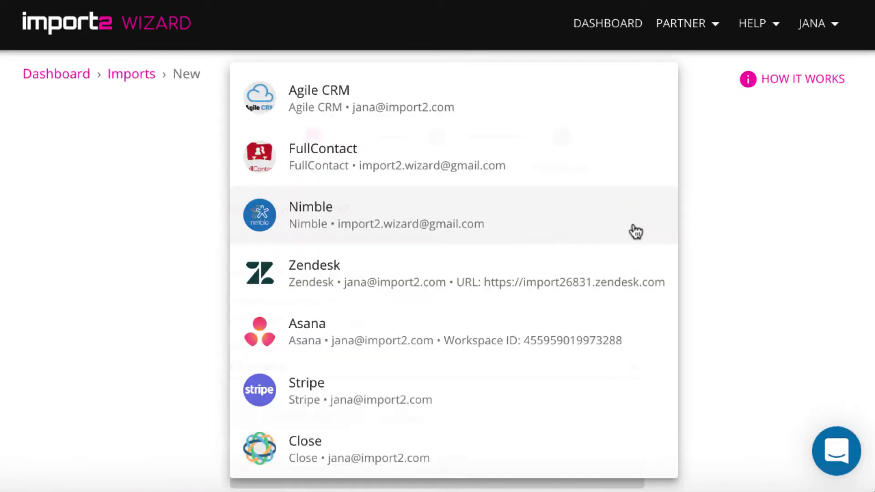
scroll(607, 322, down, 5)
scroll(607, 322, down, 12)
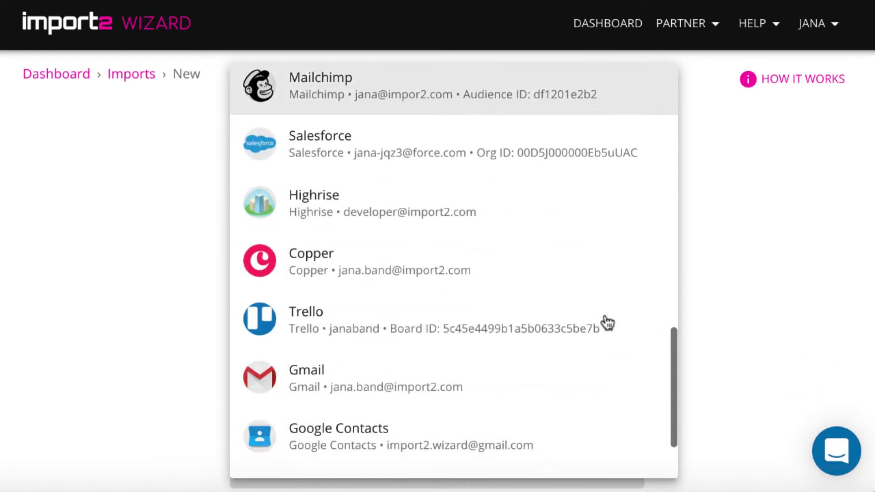
scroll(608, 322, down, 3)
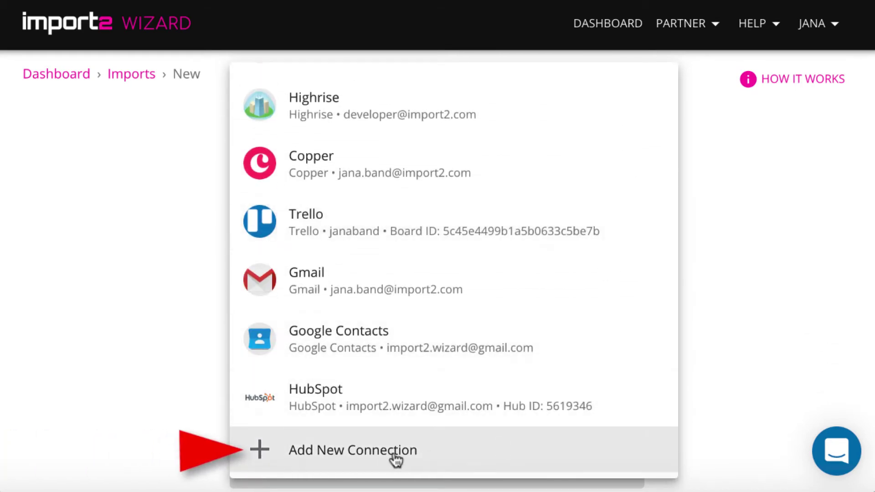
- Choose Add New Connection and add Zoho CRM from the app catalogue
click(396, 460)
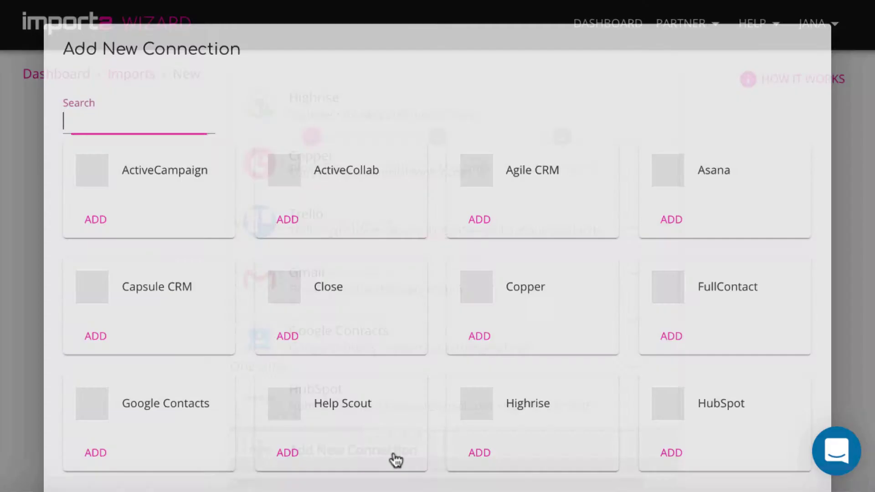
scroll(395, 460, down, 3)
scroll(396, 459, down, 7)
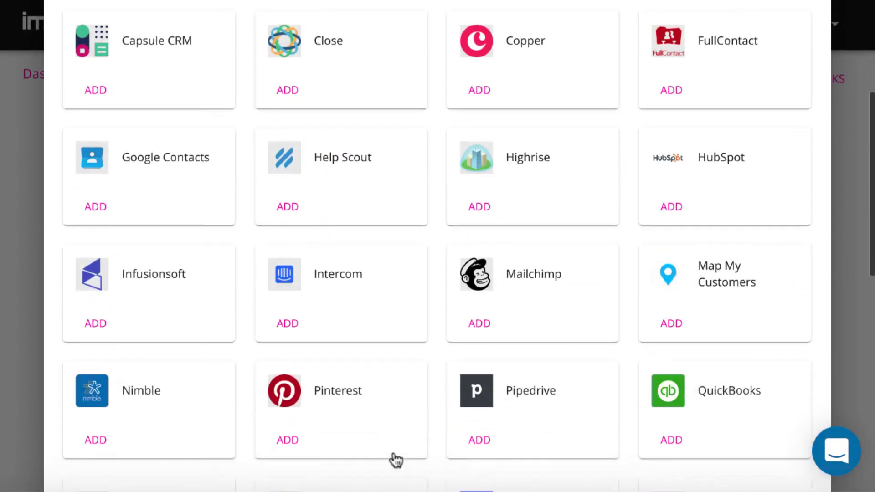
scroll(393, 450, down, 2)
scroll(390, 426, down, 2)
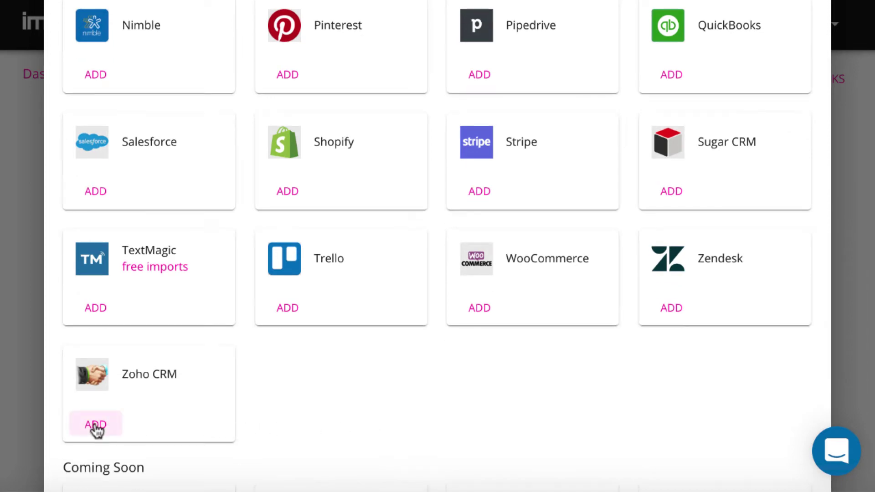
click(97, 424)
- Sign in to Zoho Accounts and accept Import2 Wizard's CRM access request
click(498, 328)
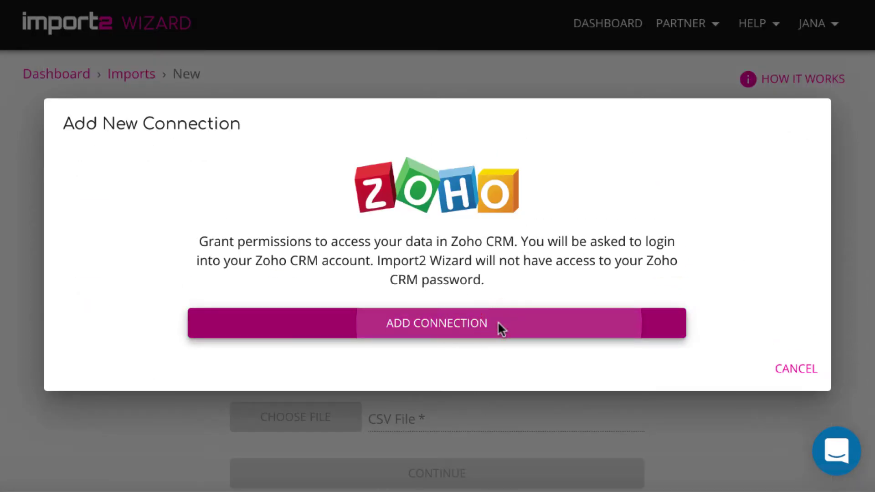
click(473, 371)
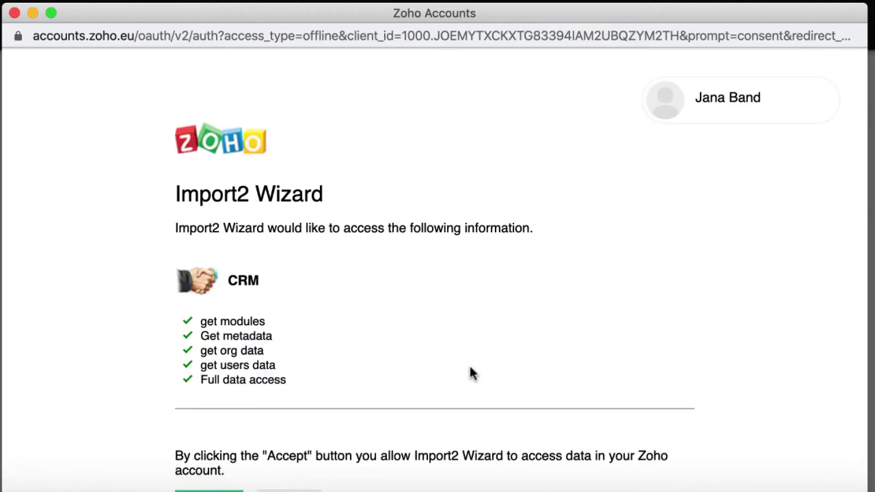
scroll(469, 364, down, 3)
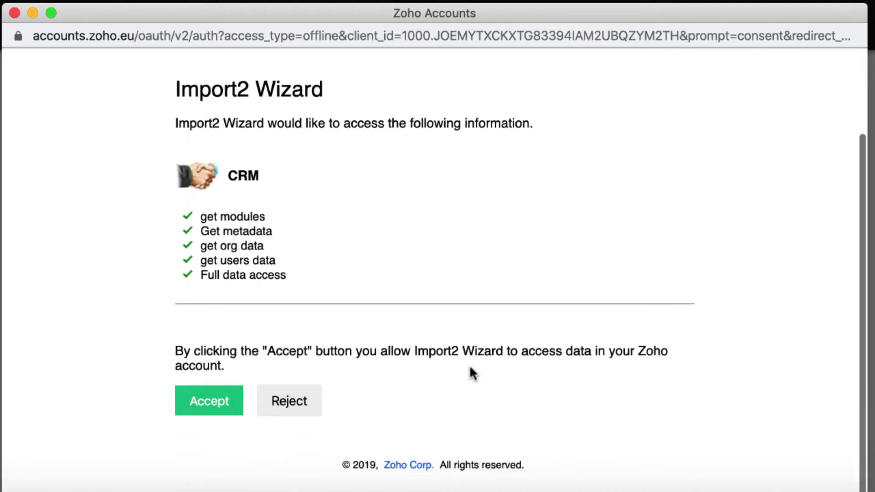
click(202, 405)
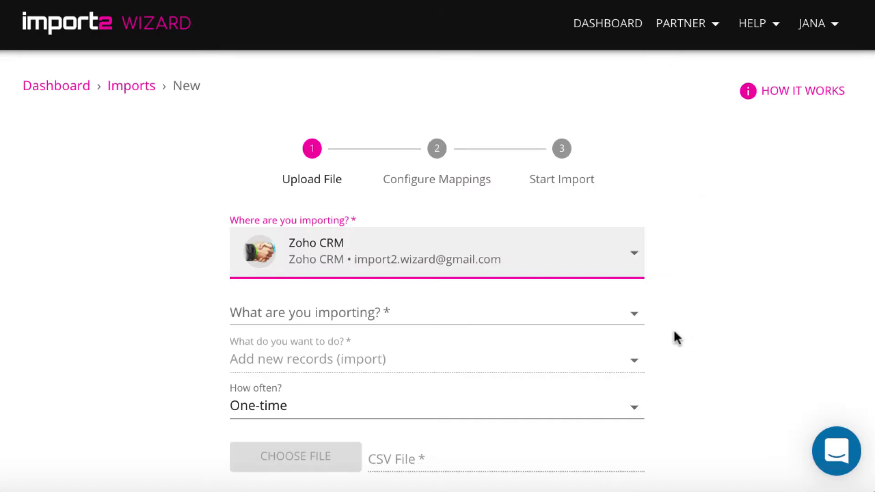
- Set the import to Contacts records, adding new records, as a one-time run
click(636, 314)
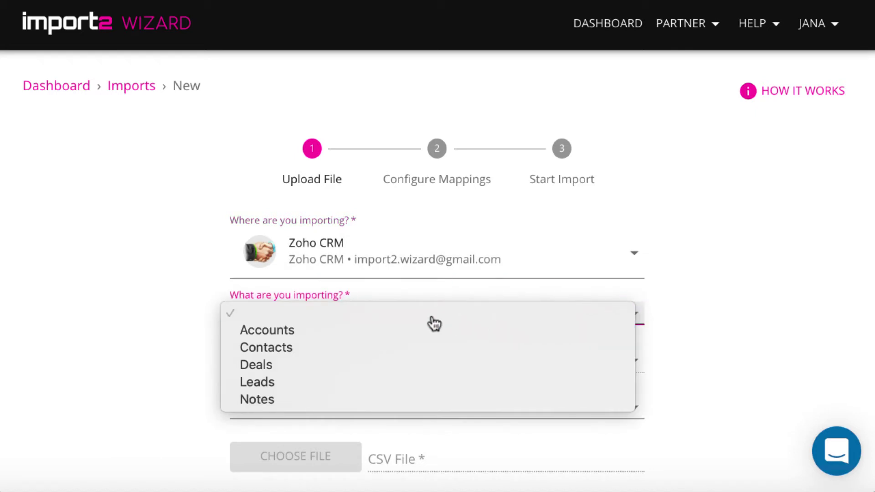
click(378, 349)
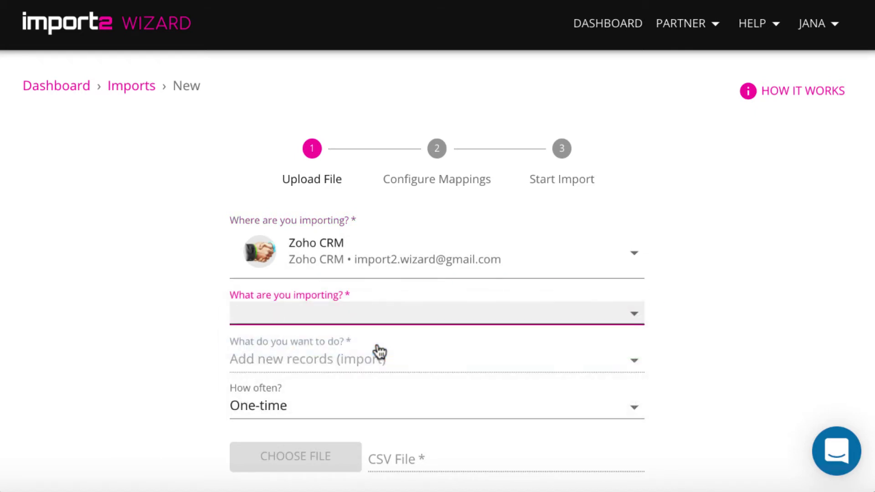
click(451, 366)
click(586, 360)
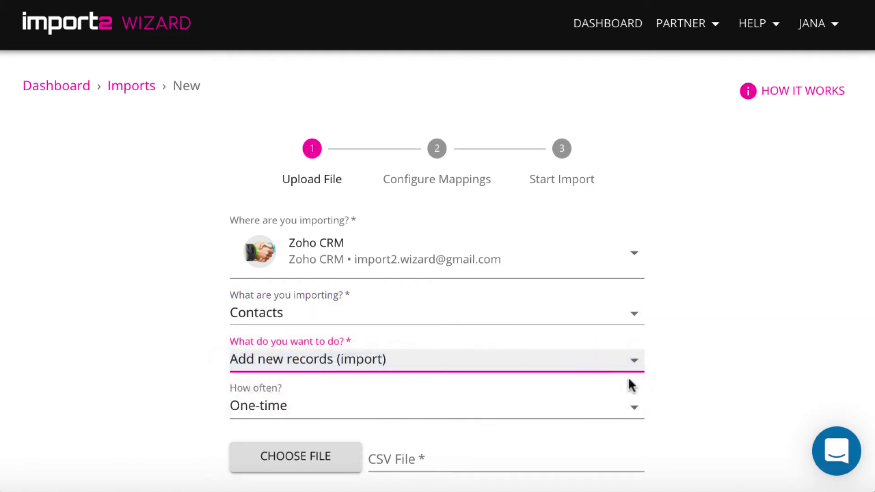
click(635, 415)
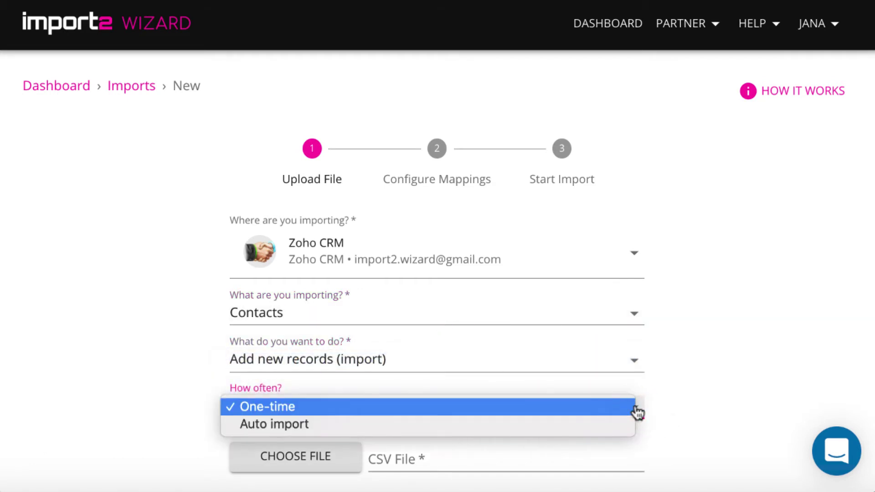
click(602, 407)
scroll(698, 416, down, 1)
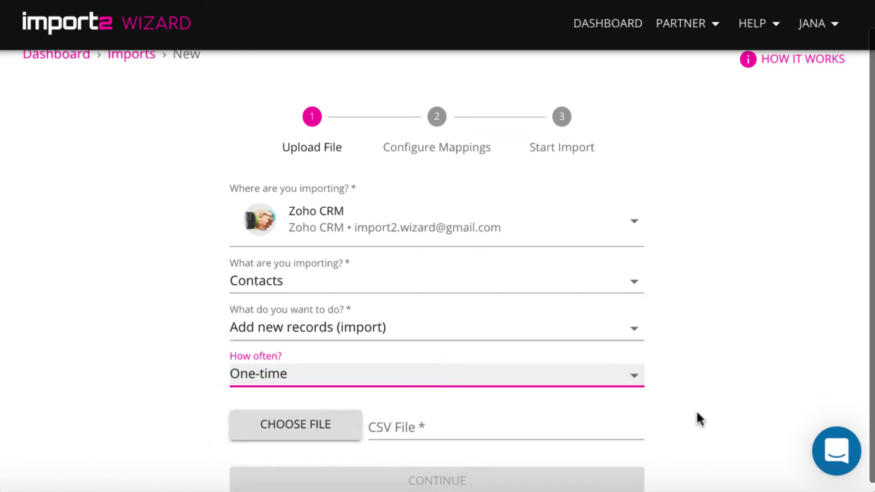
- Upload Zoho CRM Contacts.csv and continue to field mapping
click(307, 413)
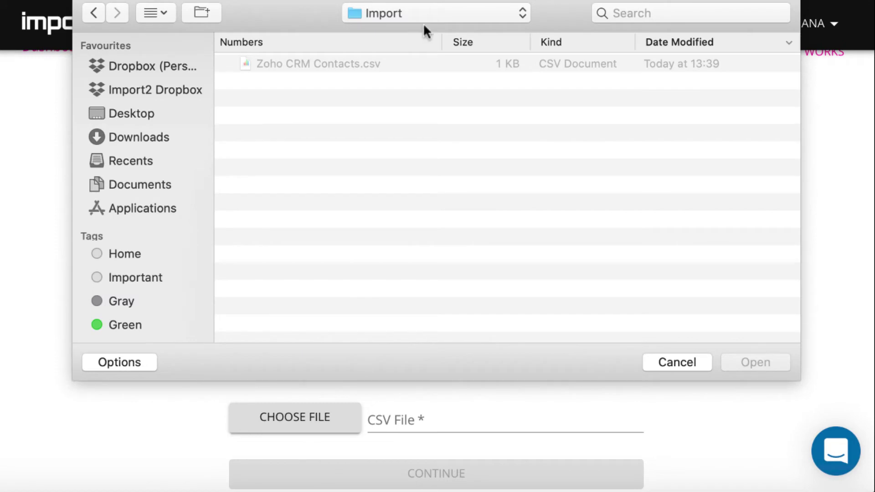
click(375, 68)
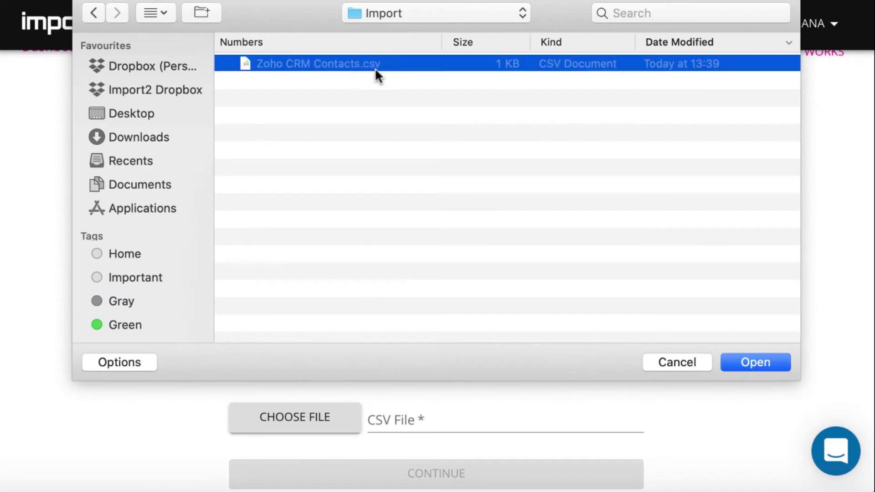
click(747, 364)
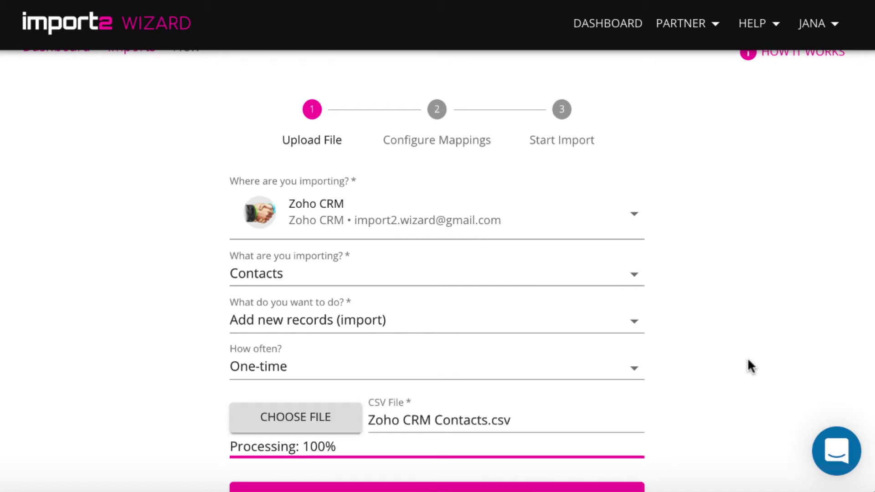
scroll(748, 360, down, 2)
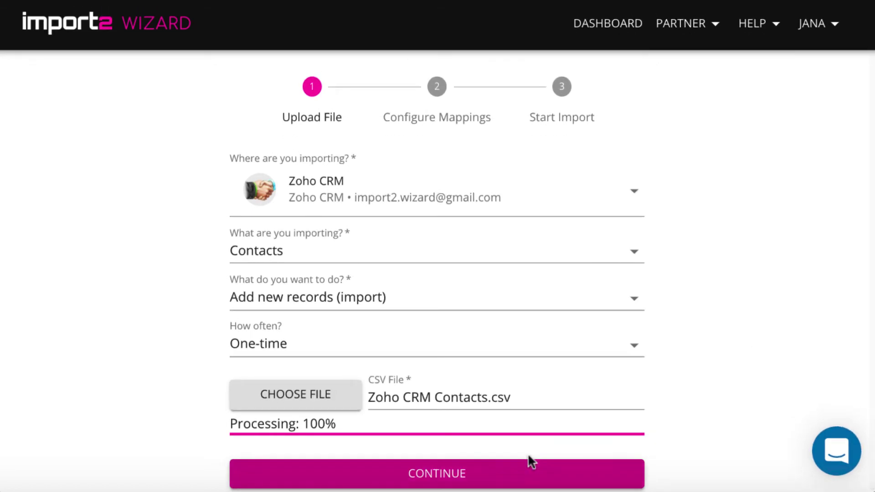
click(522, 472)
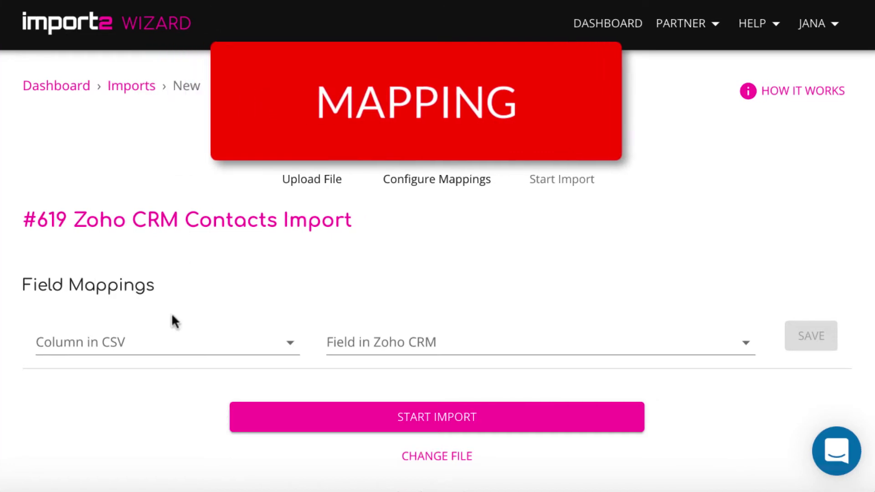
- Map the CSV First Name column to Zoho CRM First Name and save
click(167, 343)
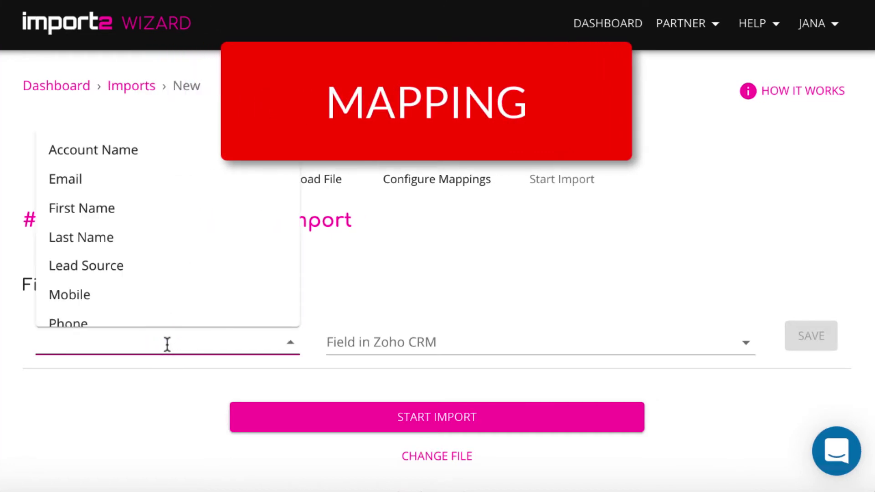
text(fir)
click(123, 377)
click(373, 344)
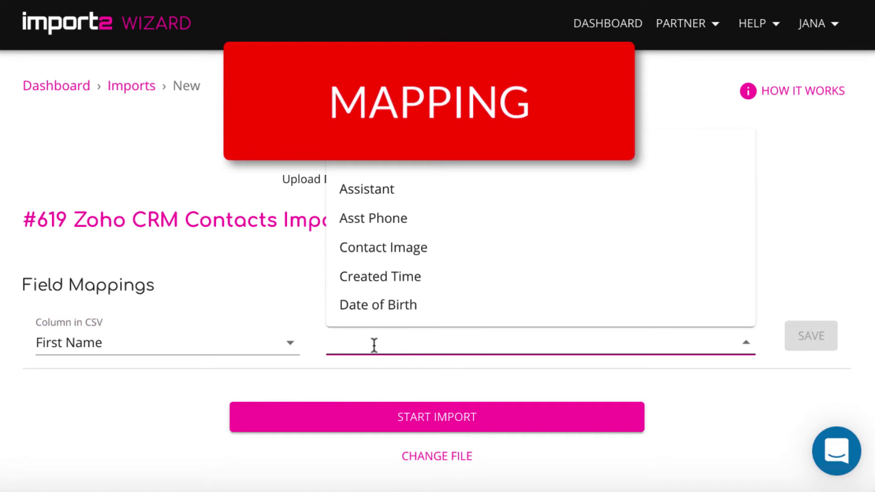
text(firs)
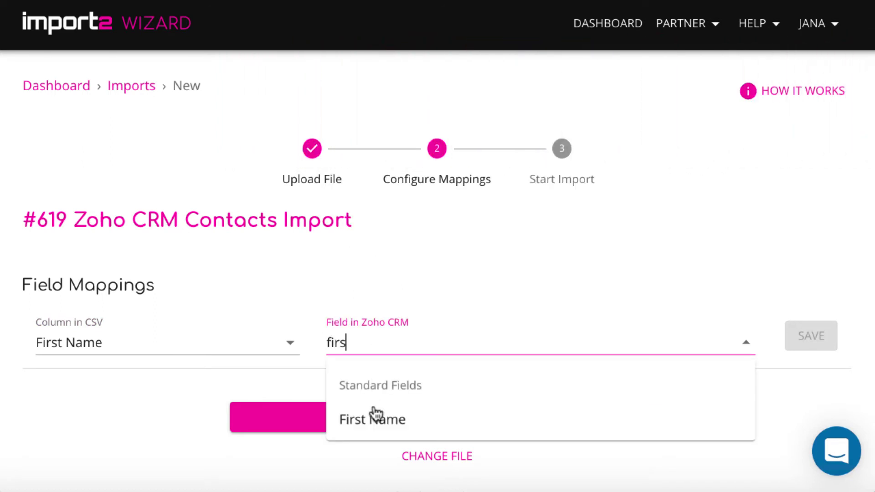
click(374, 419)
click(809, 339)
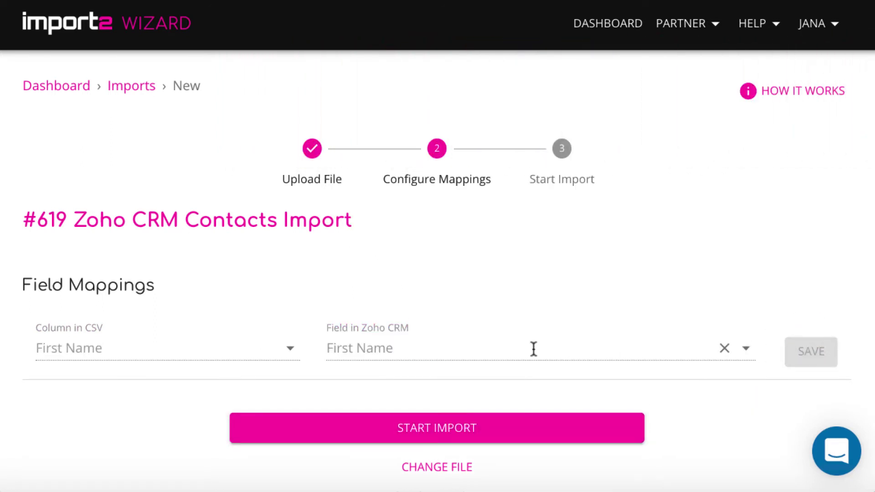
- Map the CSV Last Name column to Zoho CRM Last Name and save
scroll(534, 354, down, 2)
click(217, 360)
text(last)
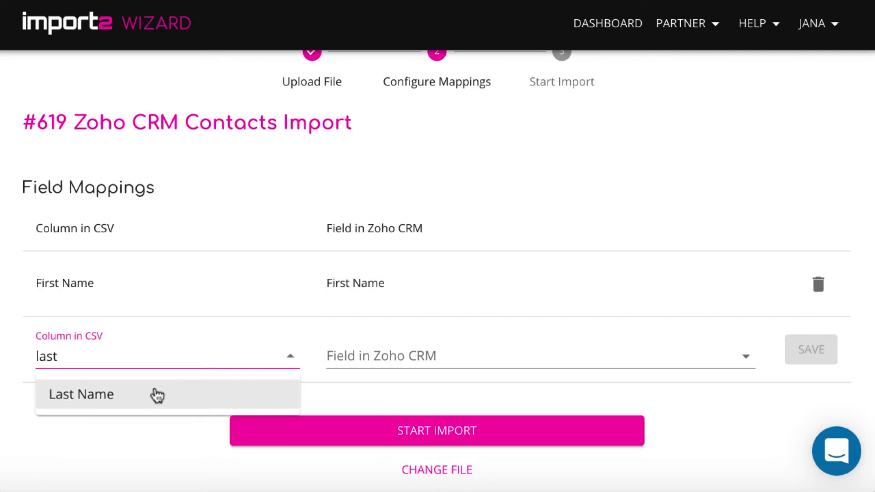
click(169, 394)
click(410, 357)
text(last)
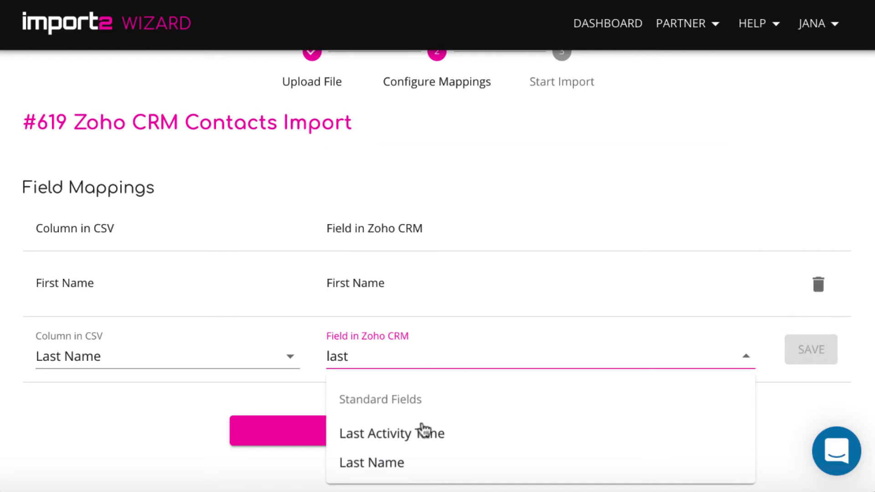
click(430, 462)
click(810, 354)
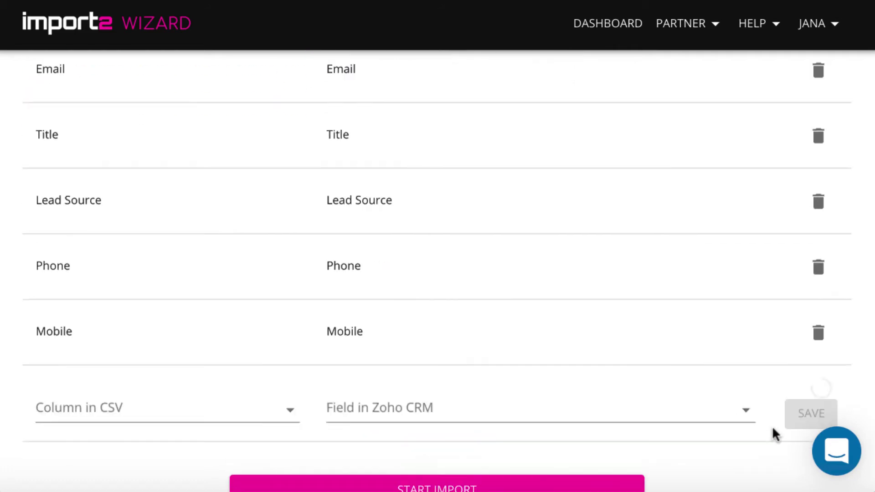
- Map the CSV Account Name column to the Account Name Id lookup field and save
scroll(748, 421, down, 1)
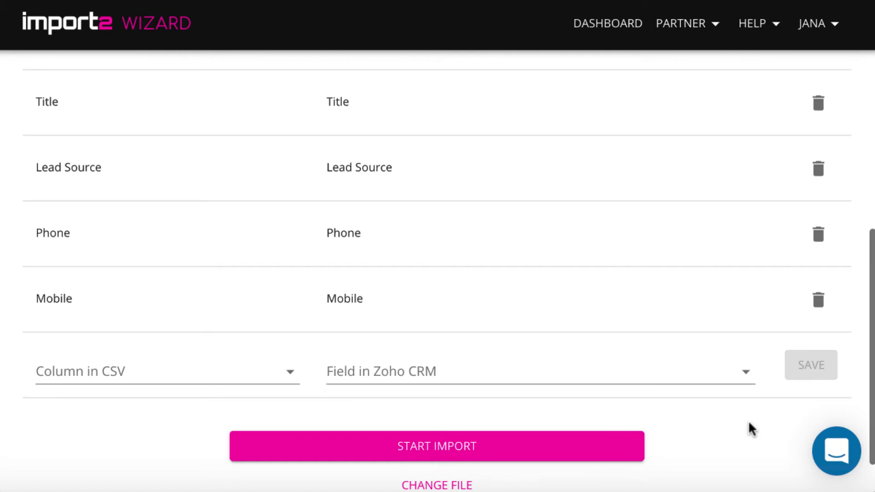
scroll(748, 421, down, 2)
click(277, 319)
text(acc)
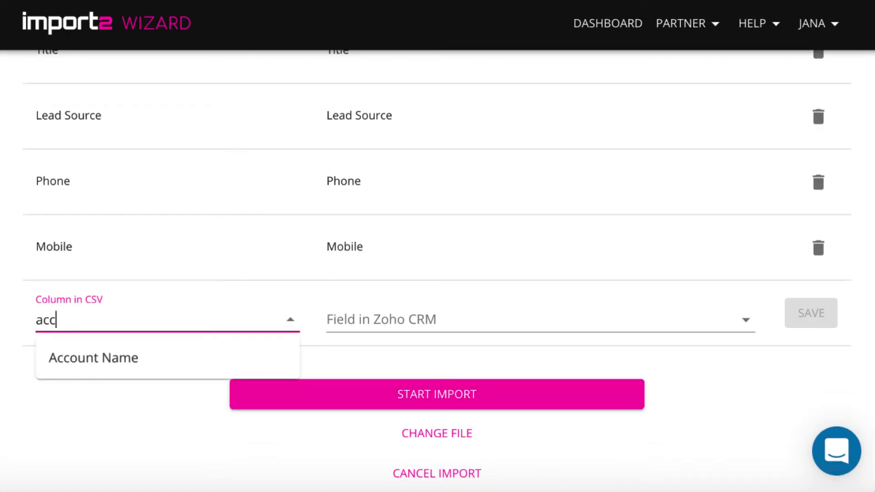
click(172, 360)
click(422, 319)
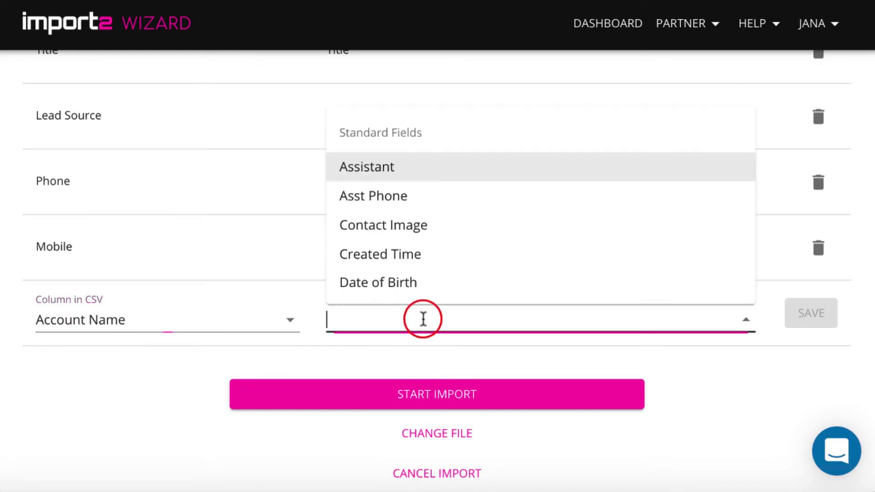
scroll(478, 282, down, 1)
scroll(478, 281, down, 10)
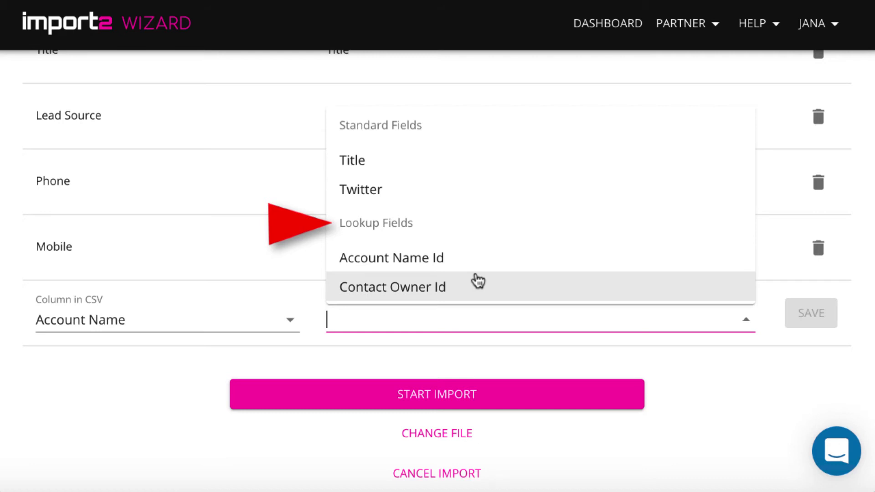
click(474, 259)
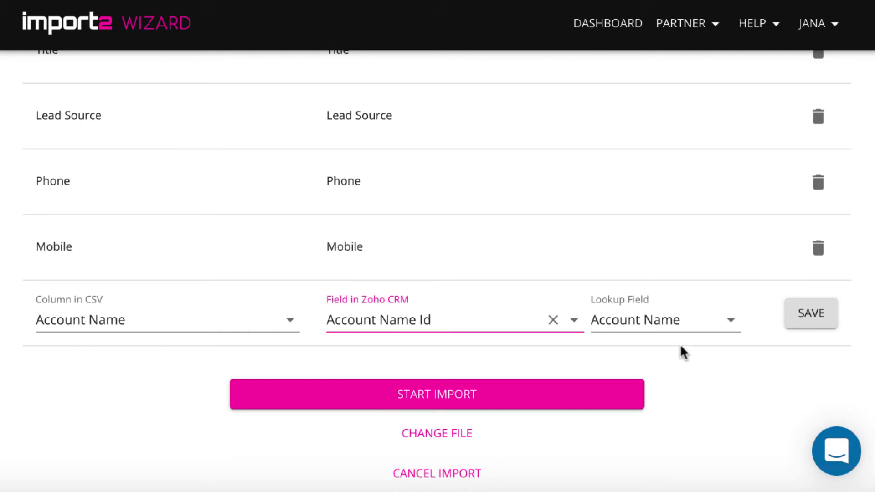
click(811, 313)
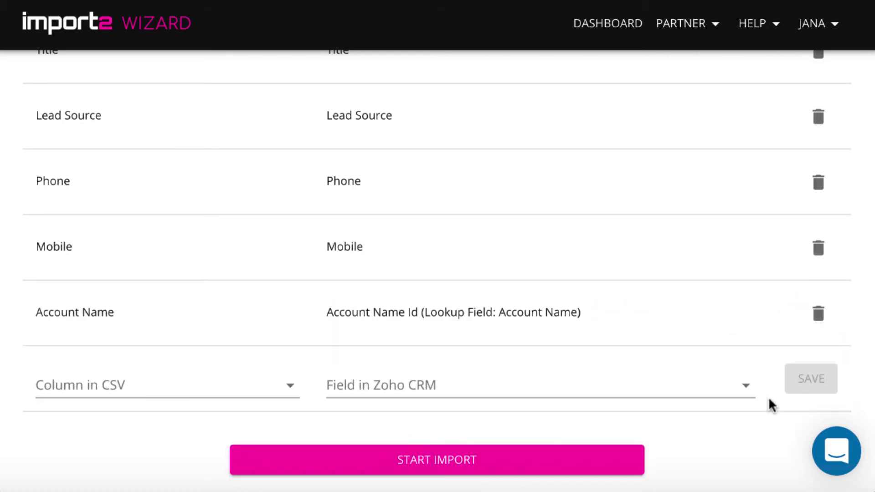
click(235, 388)
- Map Project Start Date to custom Start Date with 2017-12-31 format, save, and start the import
text(da)
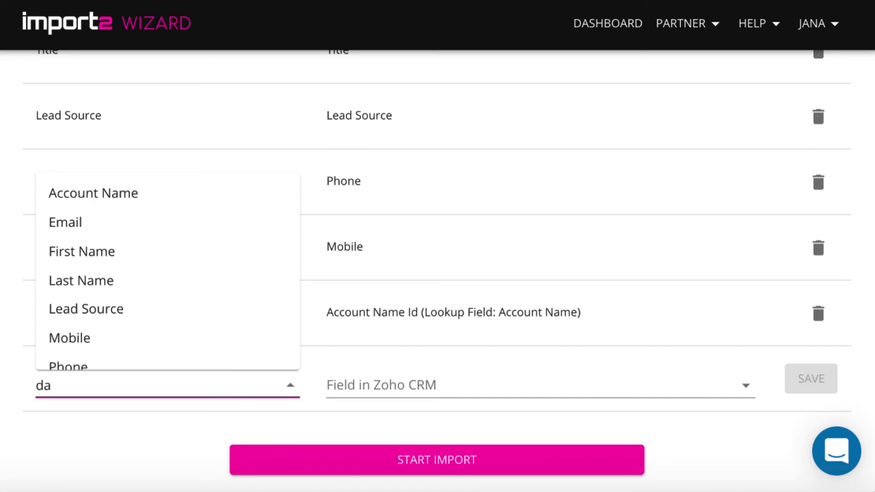
text(t)
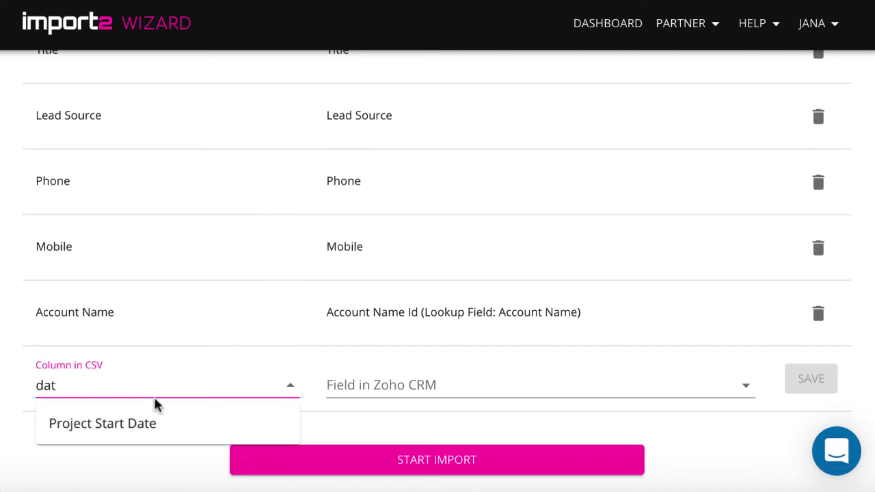
click(147, 416)
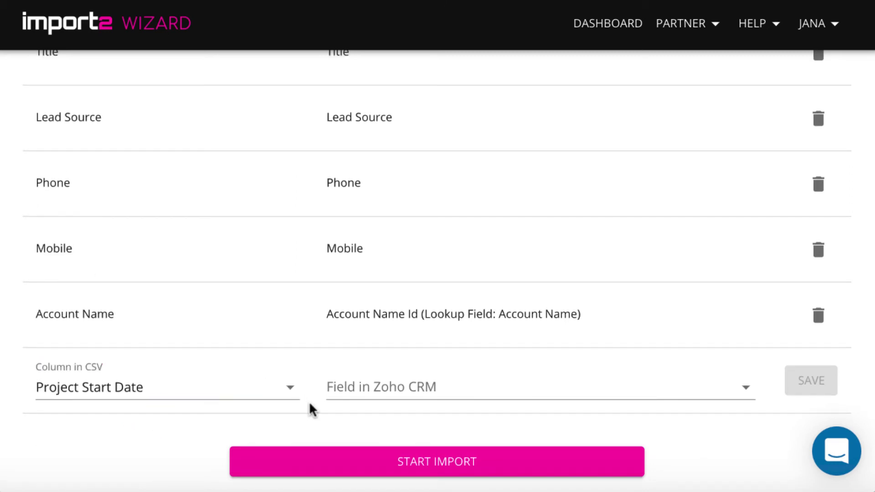
scroll(309, 401, down, 1)
click(371, 361)
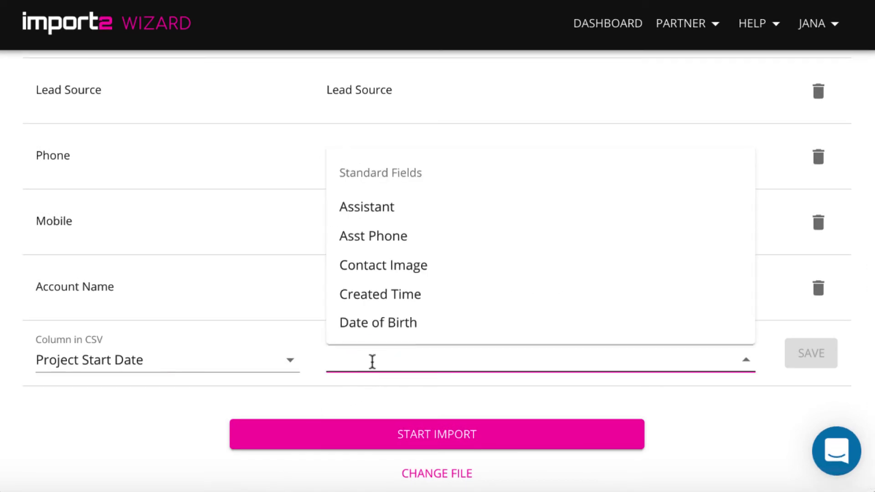
scroll(469, 313, down, 15)
scroll(468, 313, down, 3)
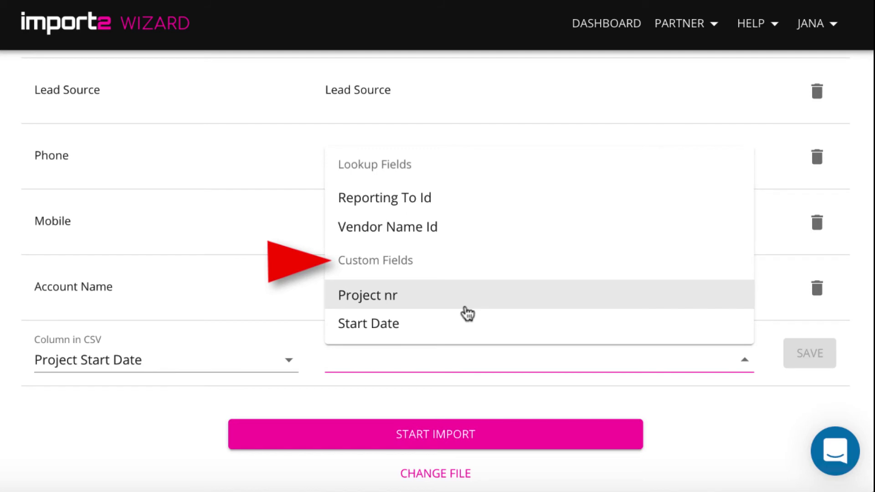
click(465, 324)
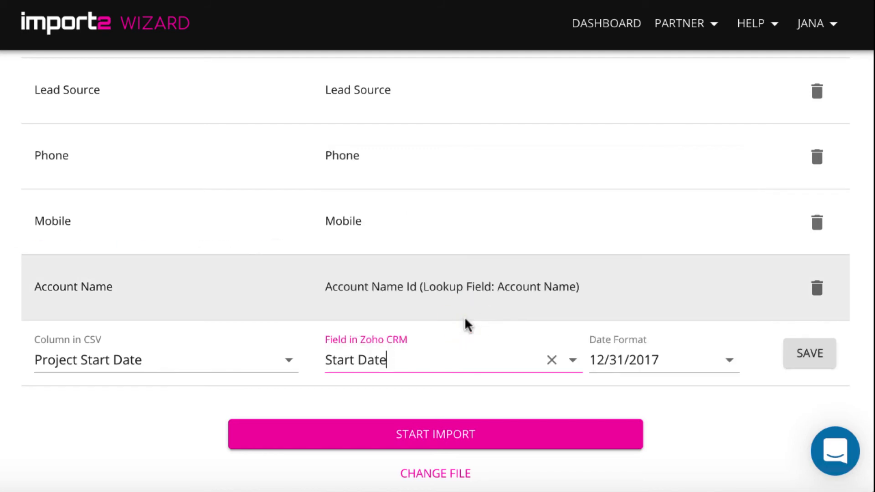
click(727, 360)
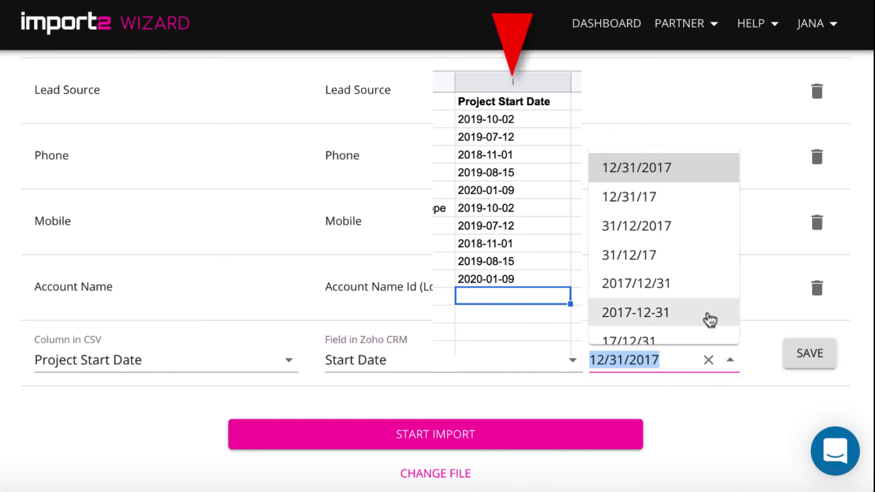
click(709, 320)
click(809, 355)
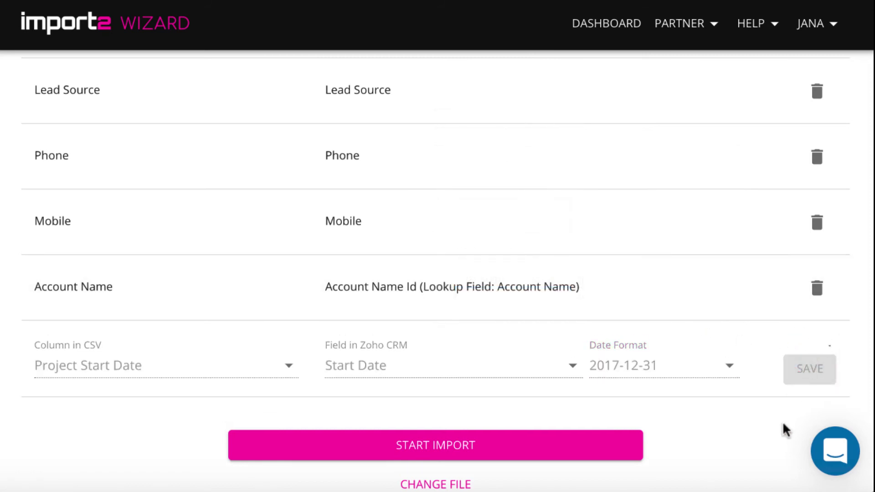
scroll(783, 428, down, 2)
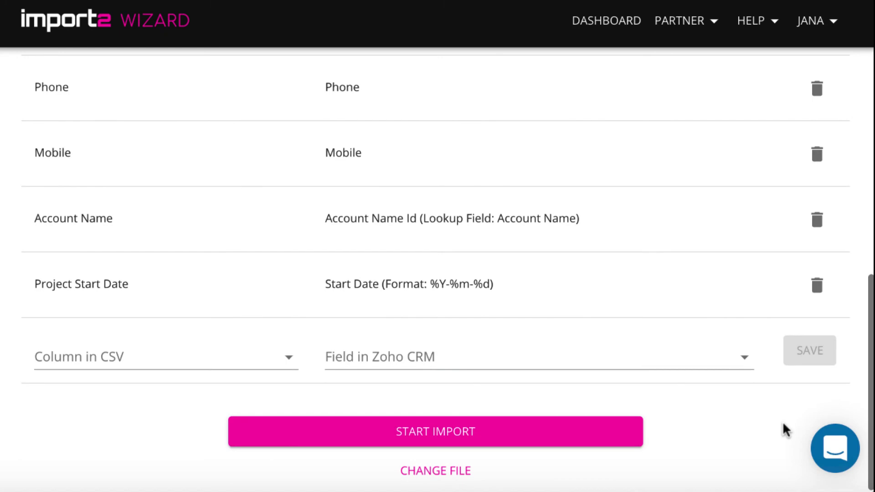
click(593, 440)
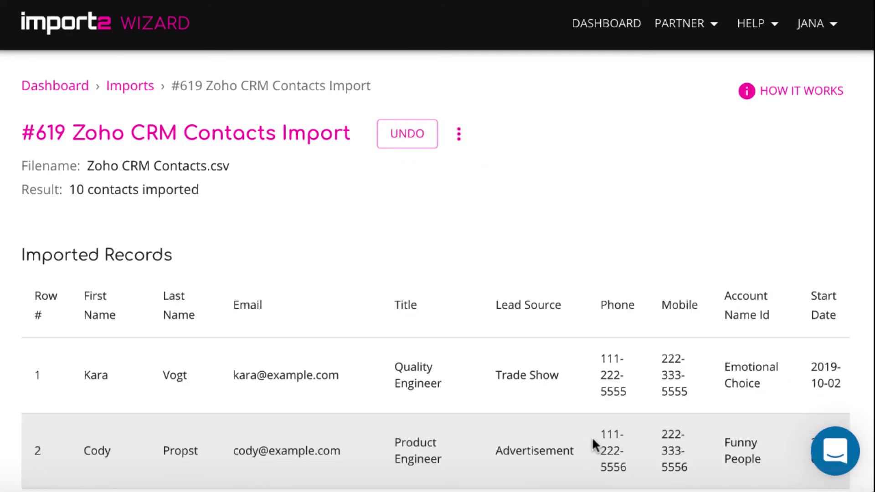
- Scroll through the Imported Records table of the 10 imported contacts
scroll(594, 444, down, 3)
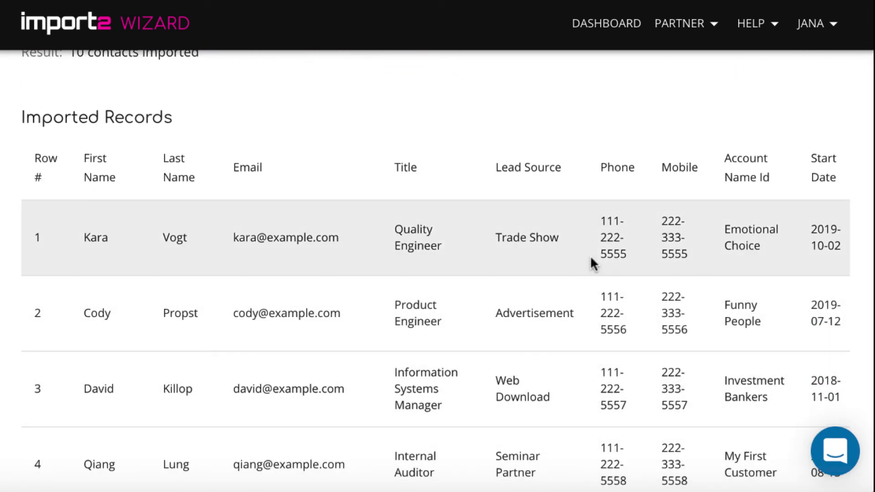
scroll(591, 259, right, 2)
scroll(590, 255, right, 1)
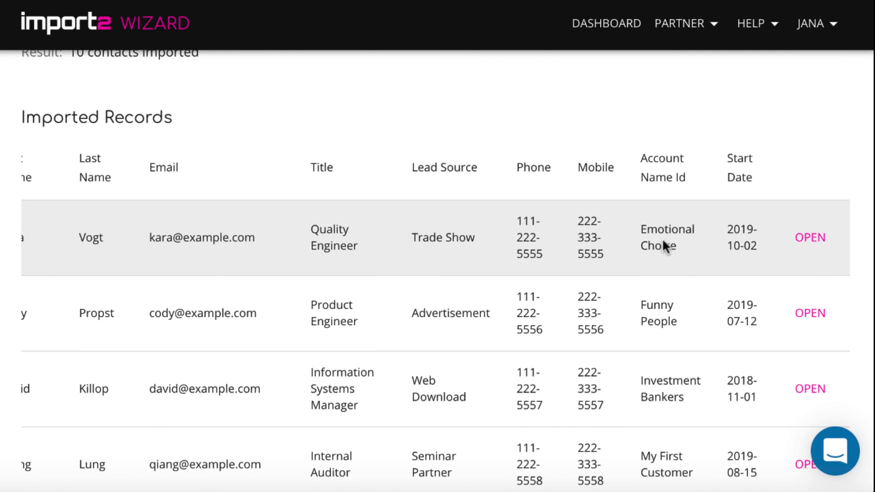